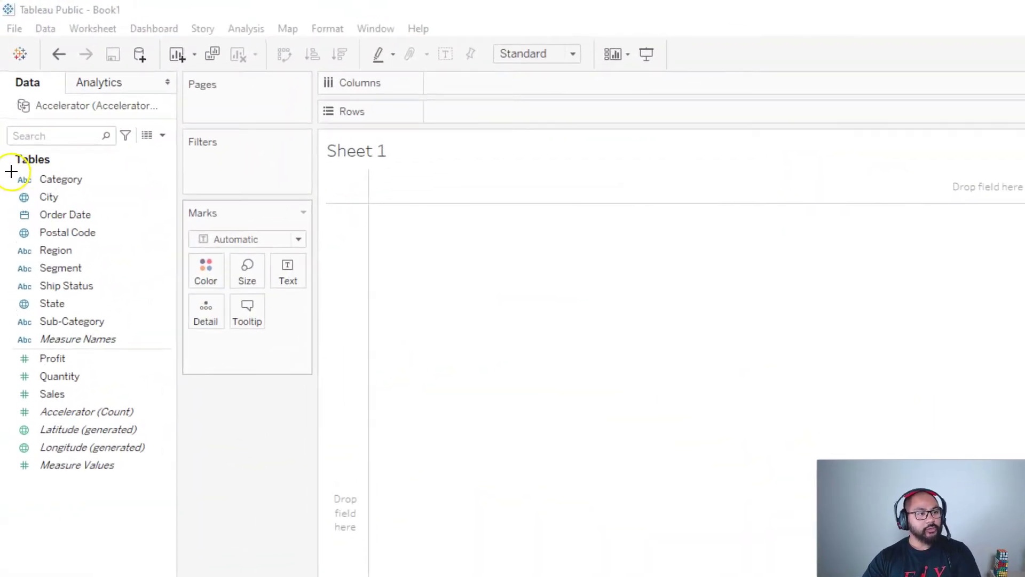
- Annotate the Tables heading and the measure fields, then clear the marks
mouse_move(10, 170)
left_mouse_down()
mouse_move(124, 172)
mouse_move(142, 337)
mouse_move(9, 342)
mouse_move(11, 169)
left_mouse_up()
mouse_move(9, 344)
left_mouse_down()
mouse_move(8, 461)
mouse_move(86, 493)
mouse_move(142, 435)
mouse_move(129, 350)
left_mouse_up()
key("Escape")
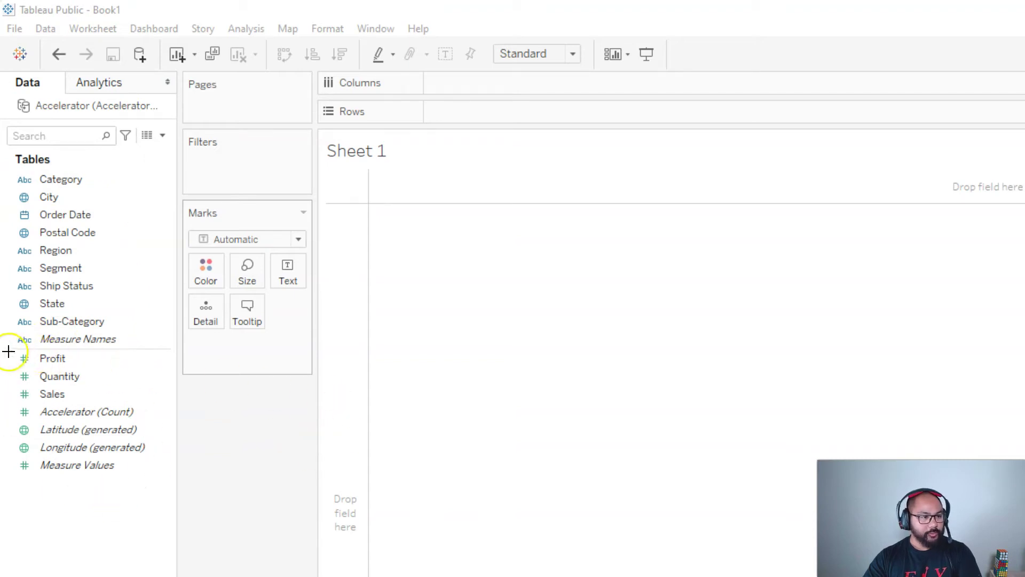
- Bracket the dimension and measure fields, underline Sales and cross out the generated measures
mouse_move(123, 174)
left_mouse_down()
mouse_move(185, 167)
mouse_move(157, 223)
mouse_move(162, 314)
mouse_move(150, 352)
left_mouse_up()
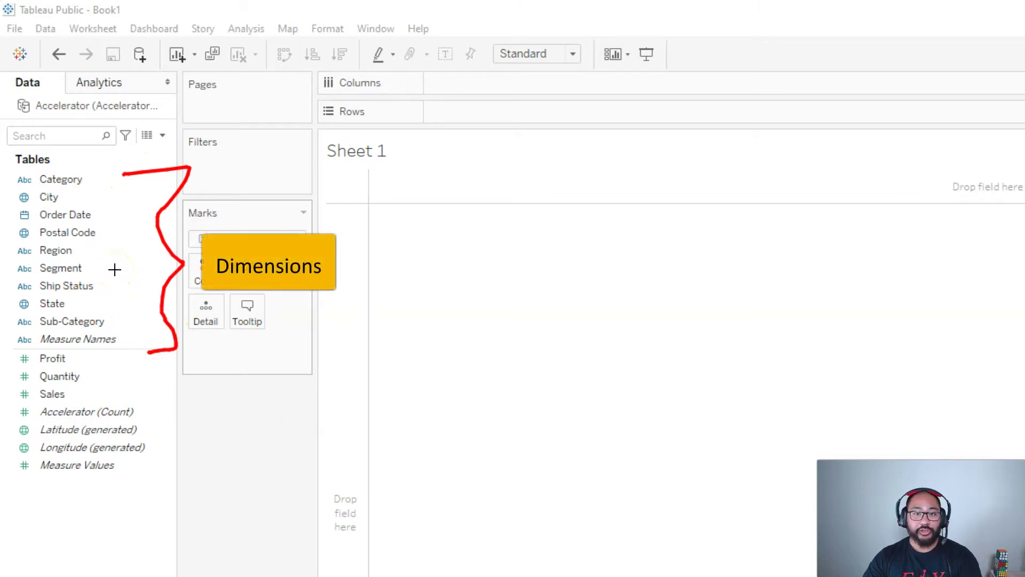
mouse_move(145, 361)
left_mouse_down()
mouse_move(183, 359)
mouse_move(189, 481)
mouse_move(161, 499)
left_mouse_up()
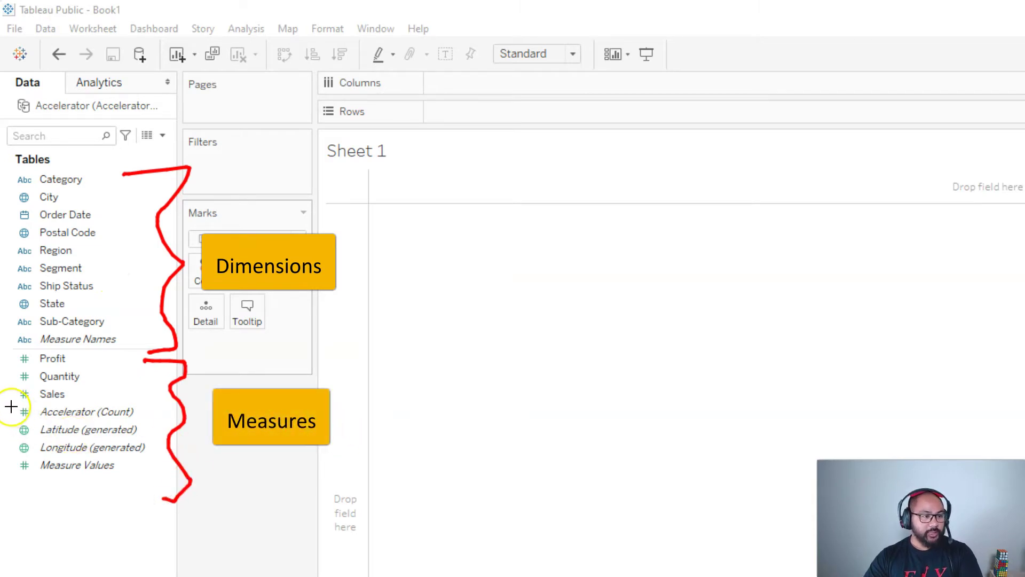
mouse_move(10, 405)
left_mouse_down()
mouse_move(148, 407)
mouse_move(145, 459)
mouse_move(117, 484)
mouse_move(9, 468)
left_mouse_up()
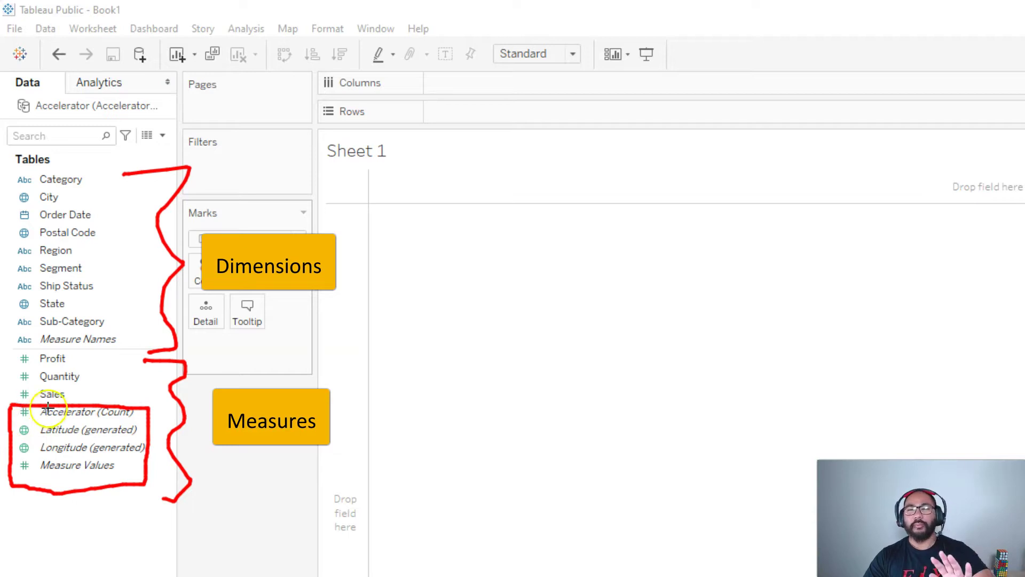
mouse_move(21, 412)
left_mouse_down()
mouse_move(46, 432)
mouse_move(28, 455)
mouse_move(46, 466)
mouse_move(126, 468)
left_mouse_up()
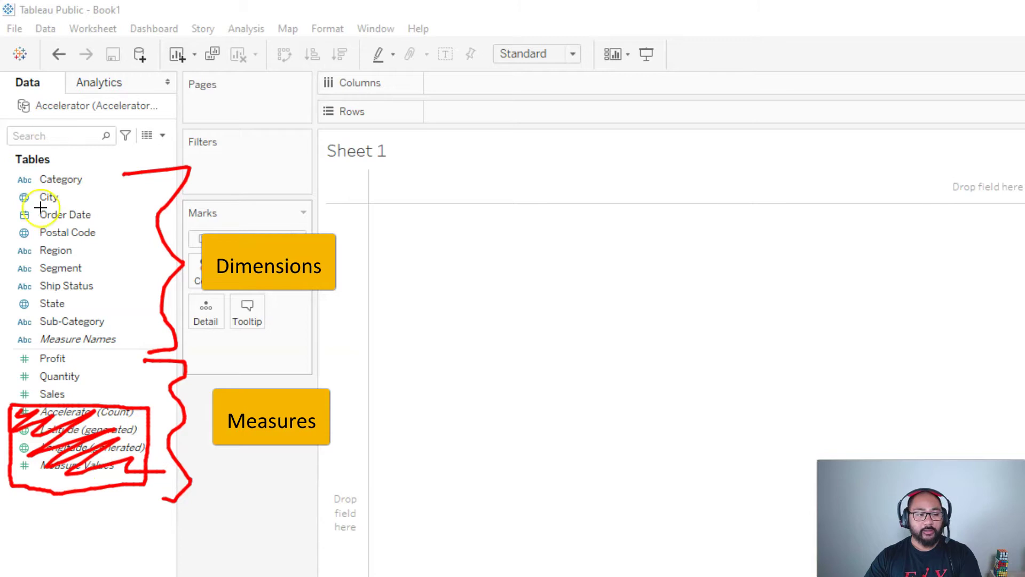
- Show the Accelerator source's 9,994 raw rows, enlarging the window to reveal columns through Sales
key("Escape")
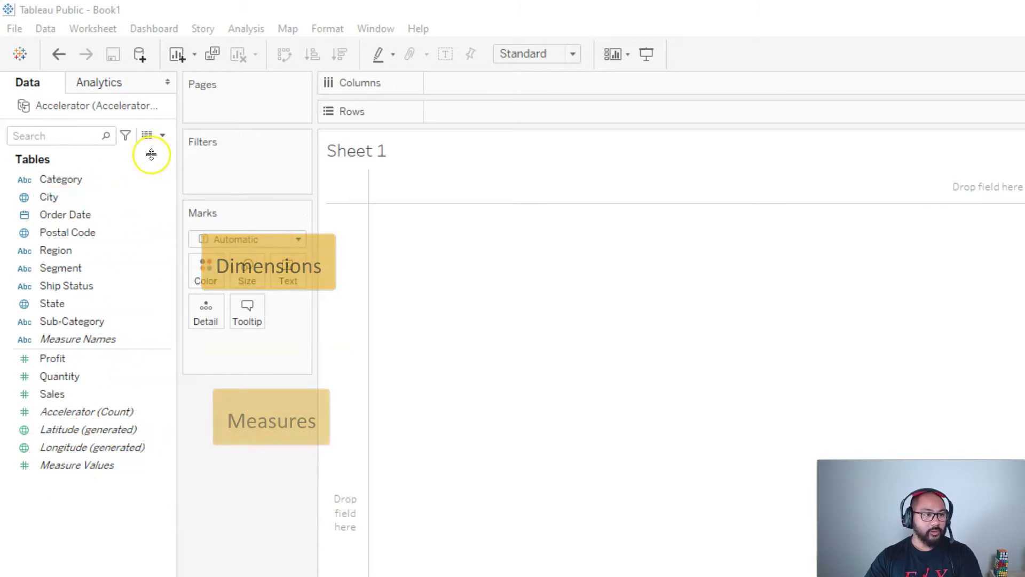
left_click(147, 136)
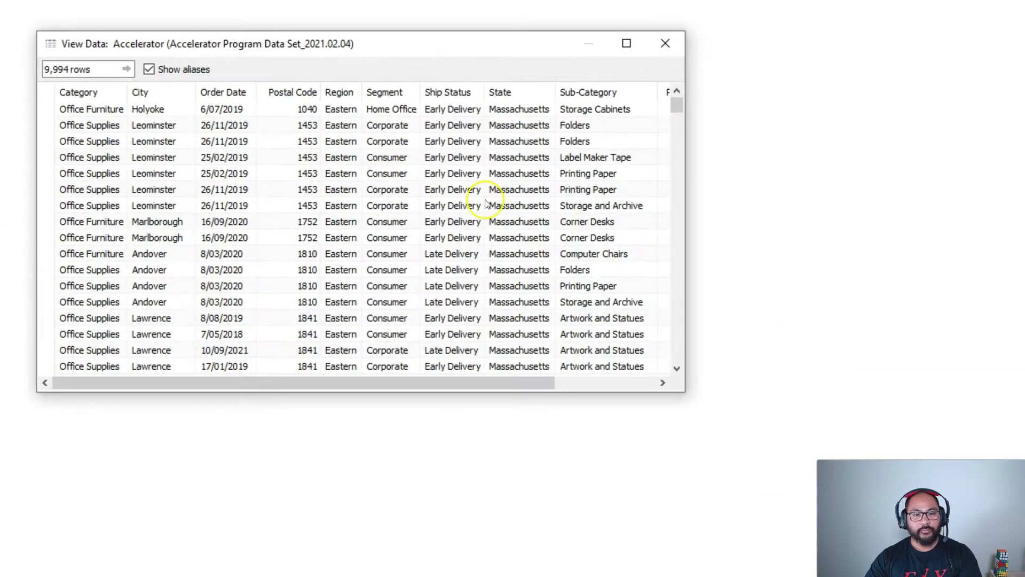
left_click_drag(755, 427, 977, 533)
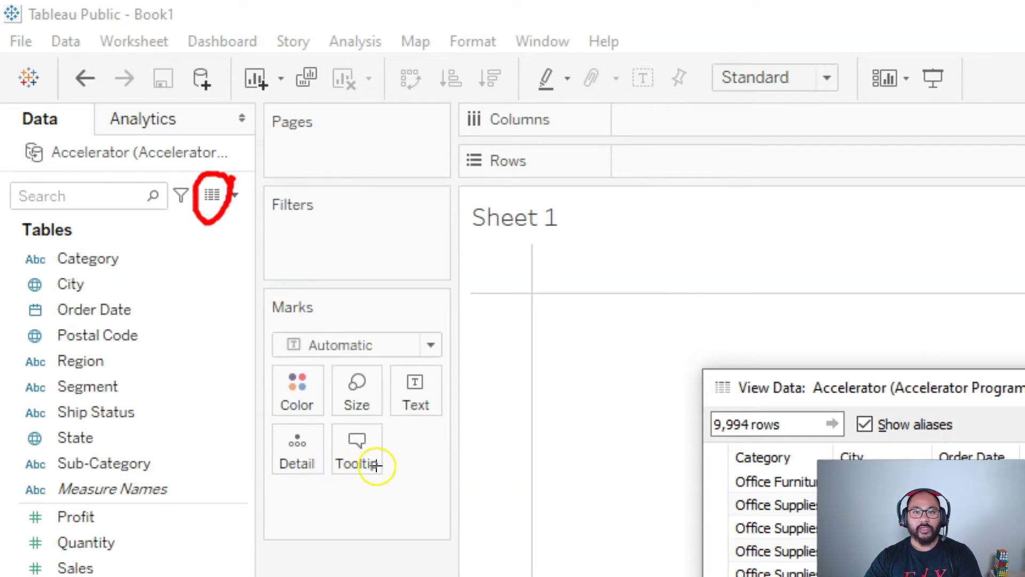
- Select the Sales measure in the Data pane after clicking past Category and Measure Names
left_click(115, 258)
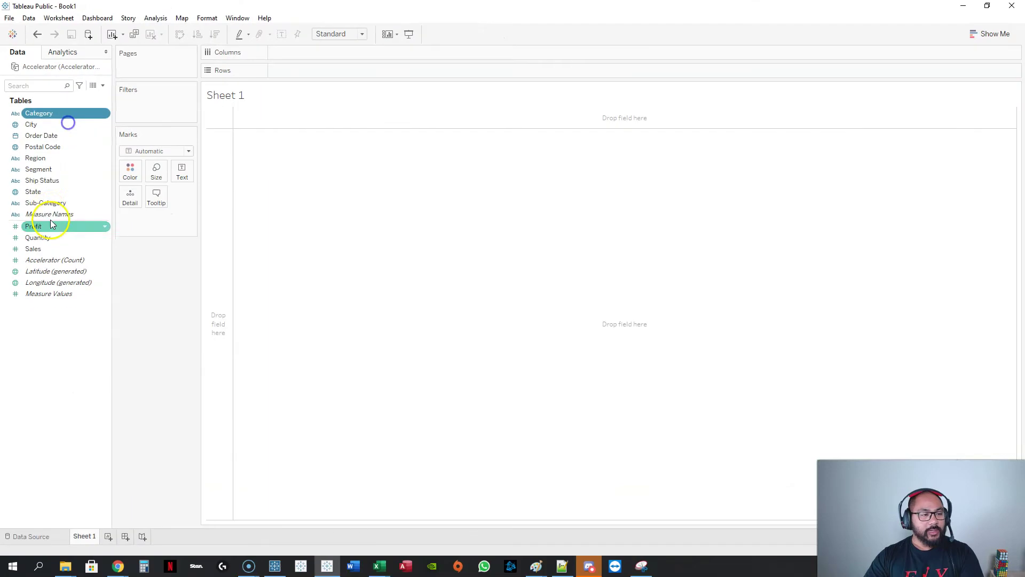
left_click(48, 211, "shift")
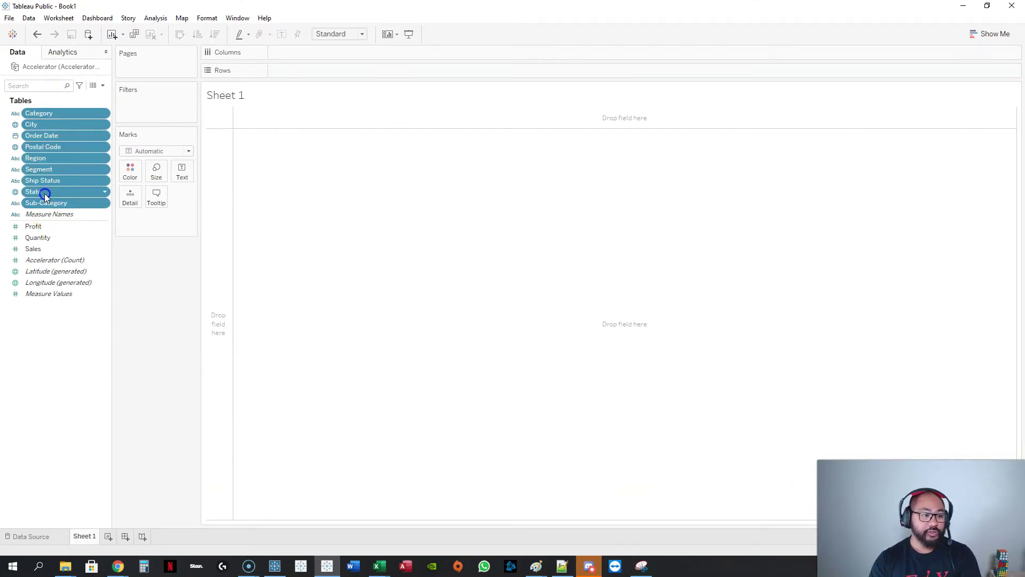
left_click(46, 225)
left_click(57, 250)
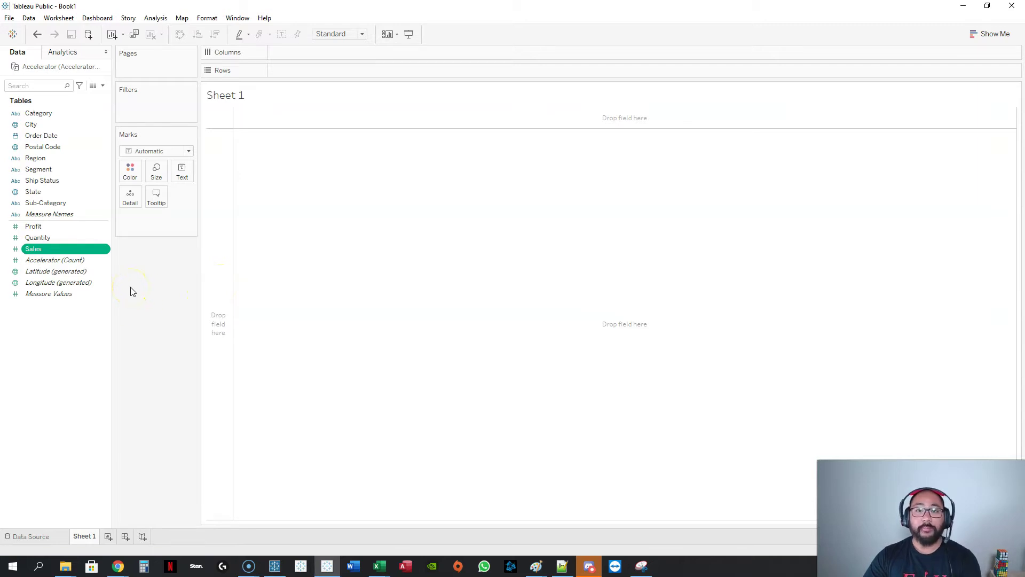
double_click(60, 249)
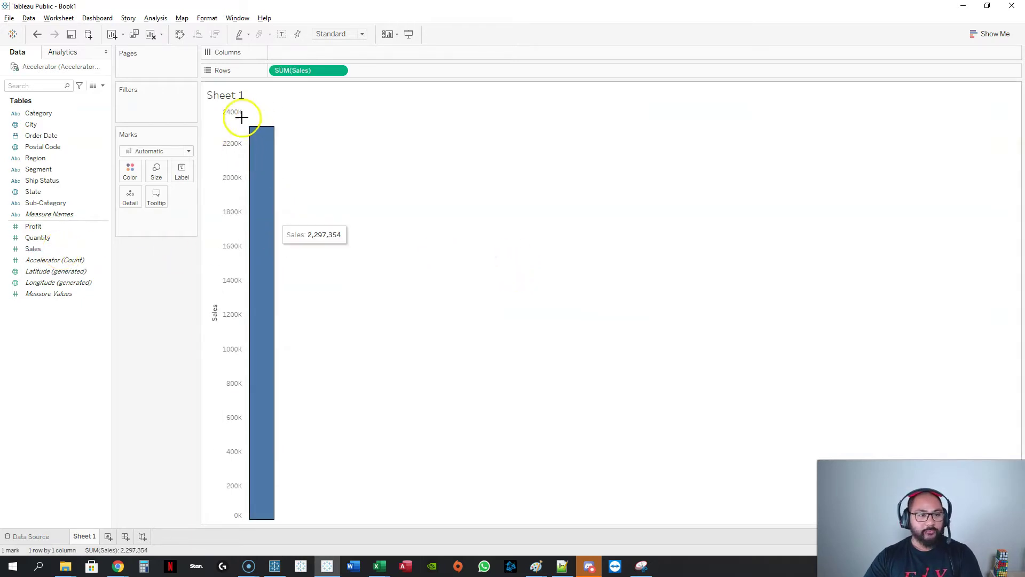
mouse_move(241, 116)
left_mouse_down()
mouse_move(277, 117)
mouse_move(276, 332)
mouse_move(242, 159)
mouse_move(233, 410)
mouse_move(287, 396)
left_mouse_up()
key("Escape")
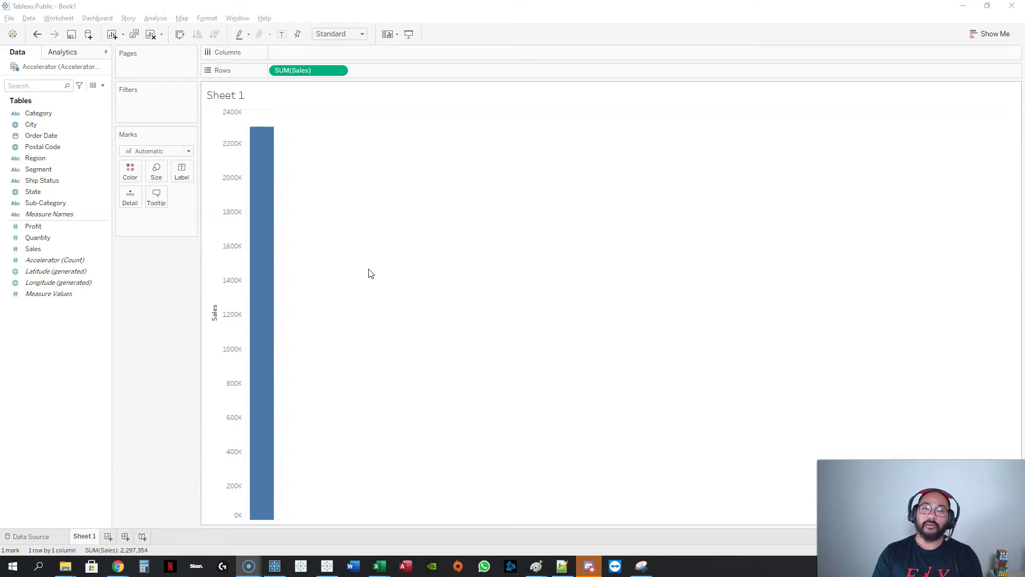
right_click(307, 73)
mouse_move(375, 183)
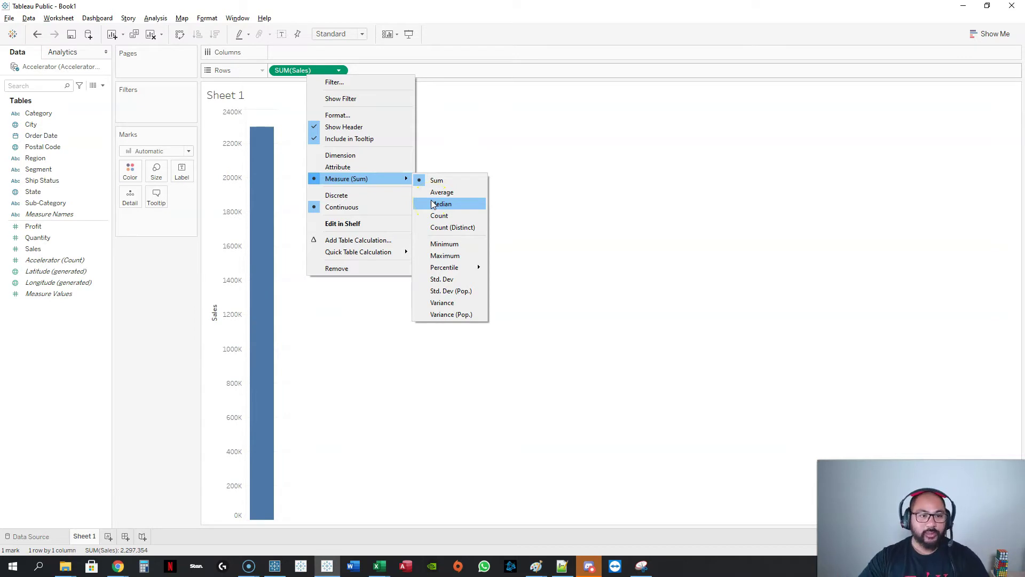
left_click(613, 260)
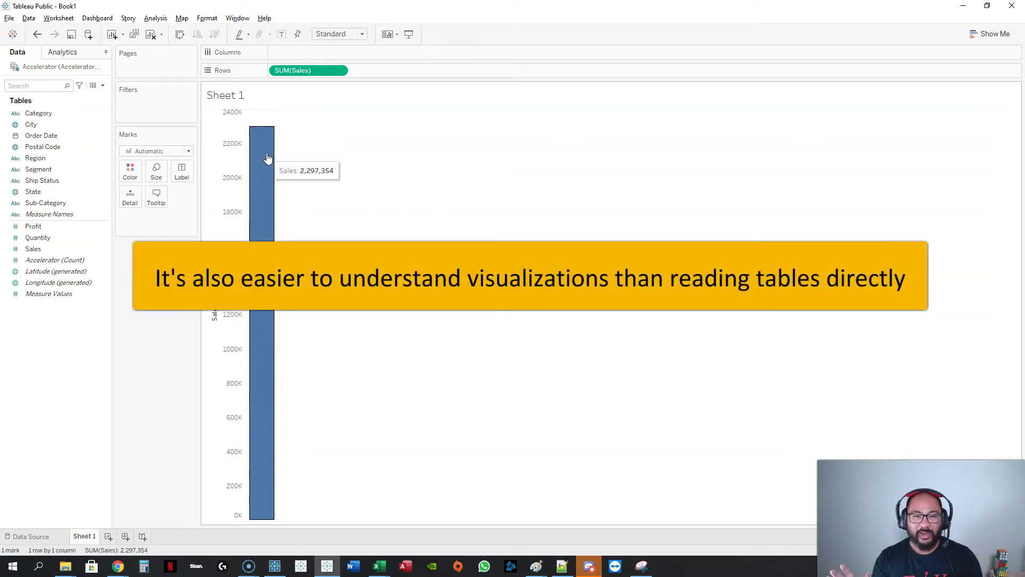
left_click(264, 143)
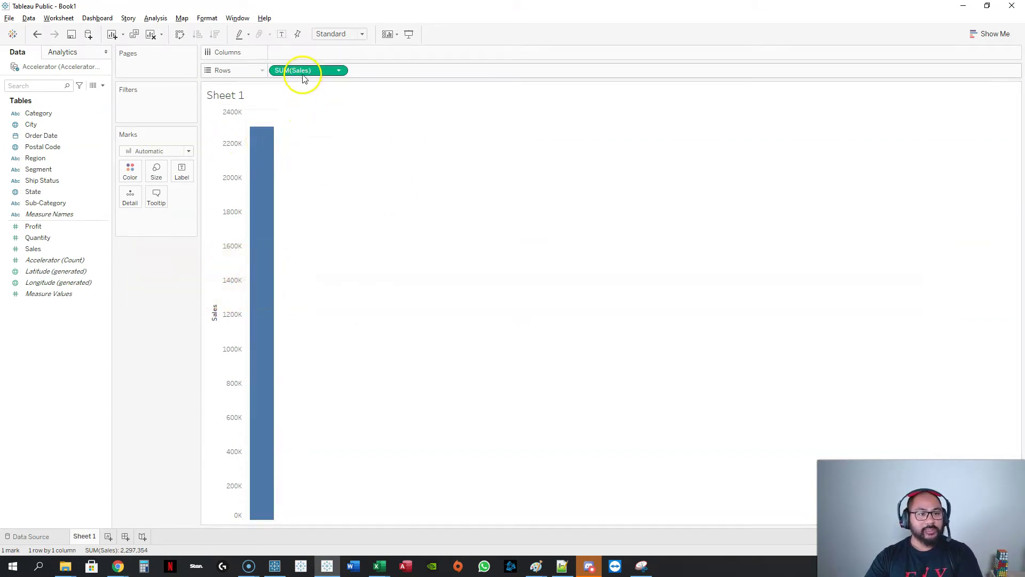
left_click(93, 86)
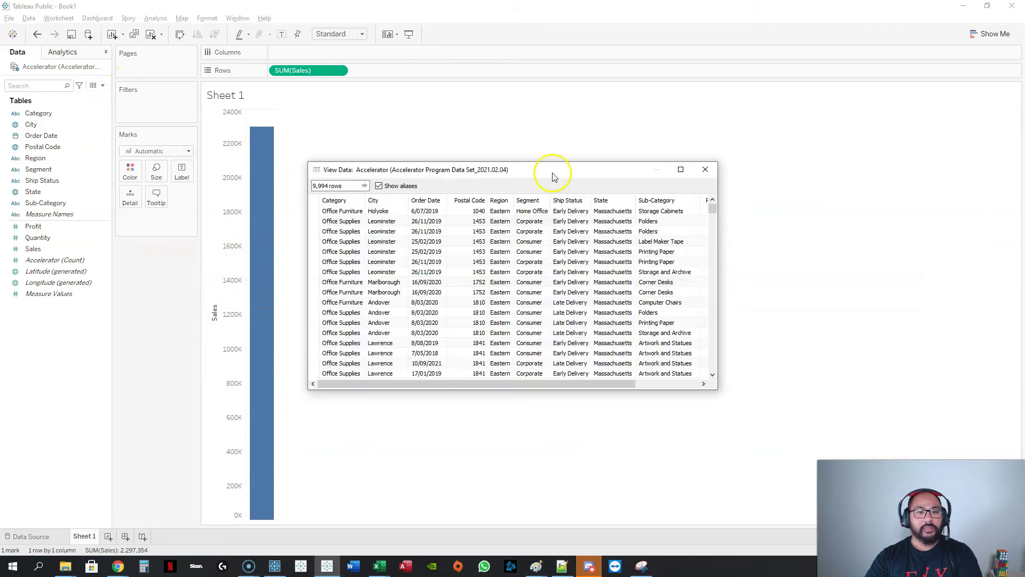
left_click_drag(552, 174, 494, 79)
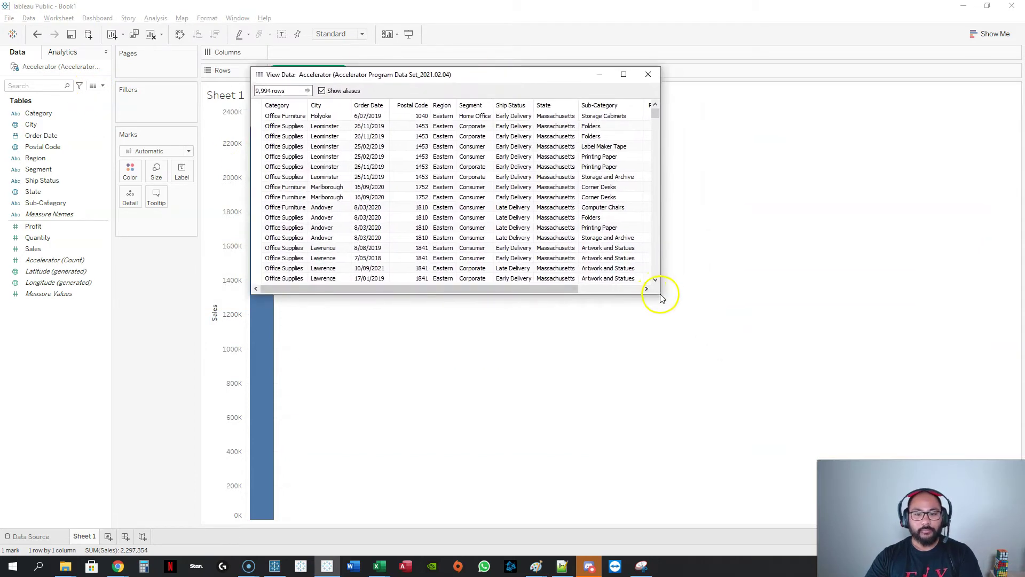
left_click_drag(660, 297, 923, 509)
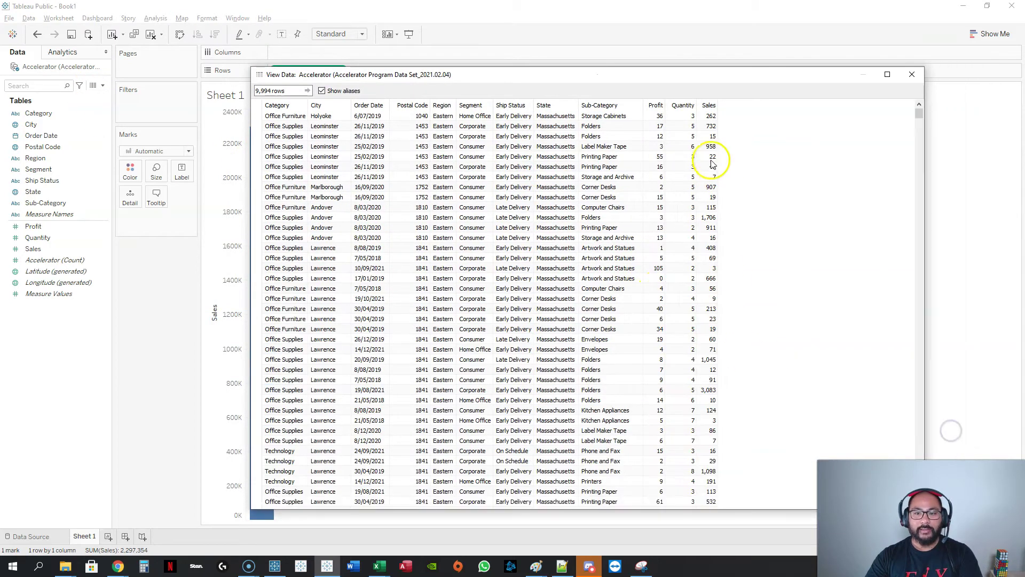
left_click(710, 116)
left_click(704, 200)
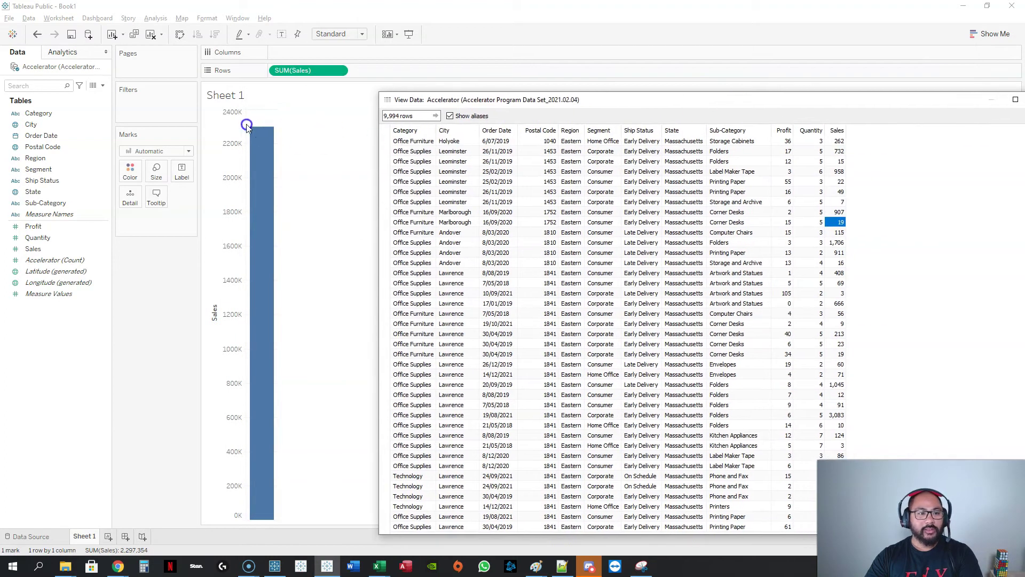
left_click(954, 105)
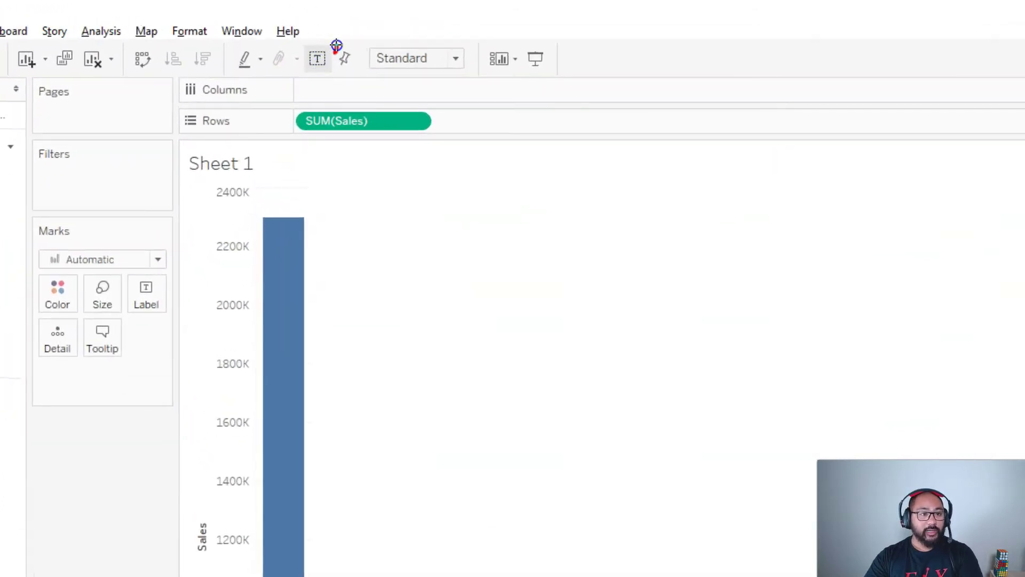
- Label the single Sales bar with its total value, 2,297,354
mouse_move(336, 46)
left_mouse_down()
mouse_move(295, 58)
mouse_move(326, 76)
mouse_move(339, 43)
left_mouse_up()
left_click(323, 64)
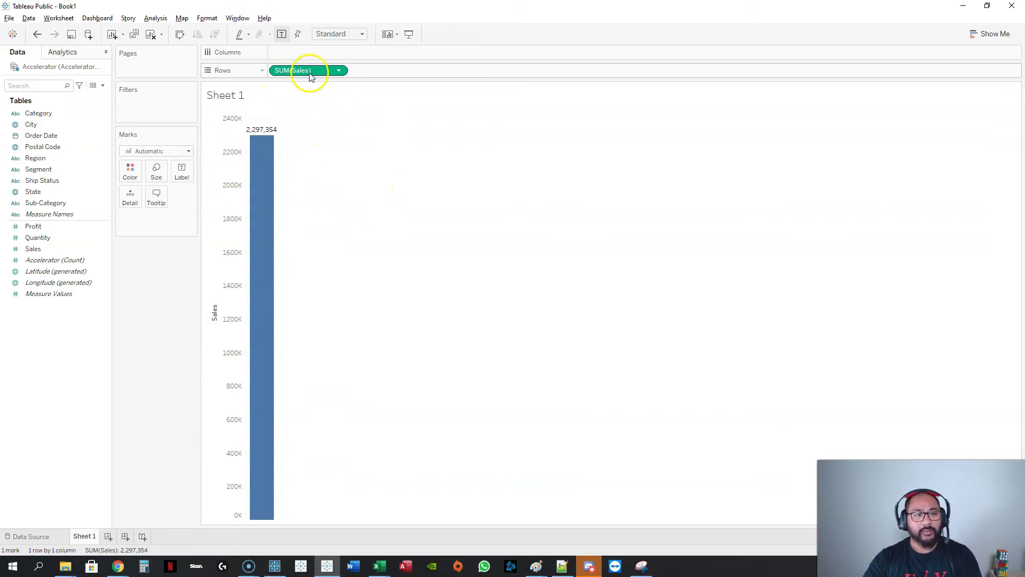
- Move SUM(Sales) from Rows to Columns so the labelled bar runs horizontally
left_click_drag(307, 71, 342, 71)
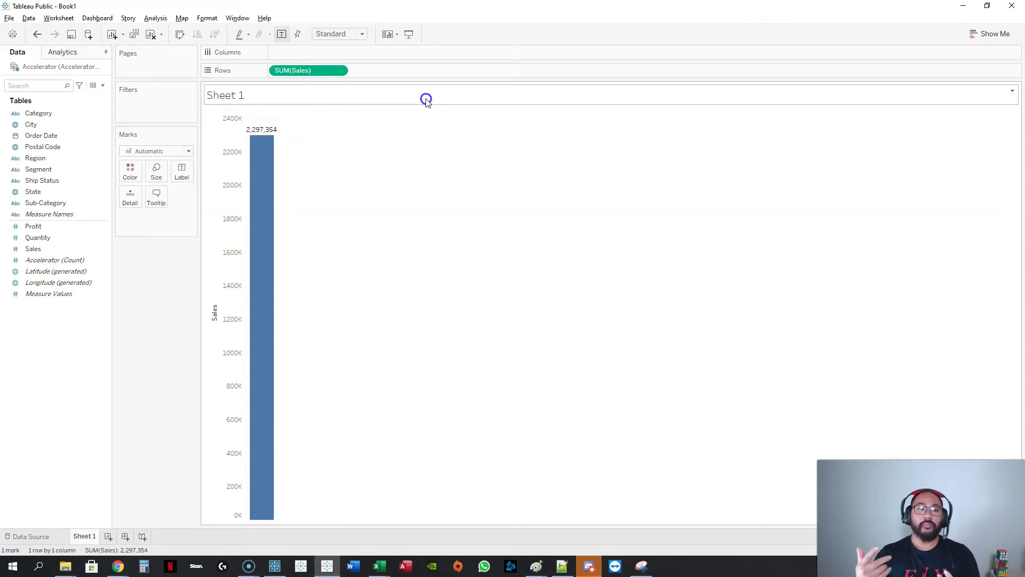
mouse_move(314, 70)
left_mouse_down()
mouse_move(301, 52)
mouse_move(316, 66)
mouse_move(298, 69)
mouse_move(323, 56)
left_mouse_up()
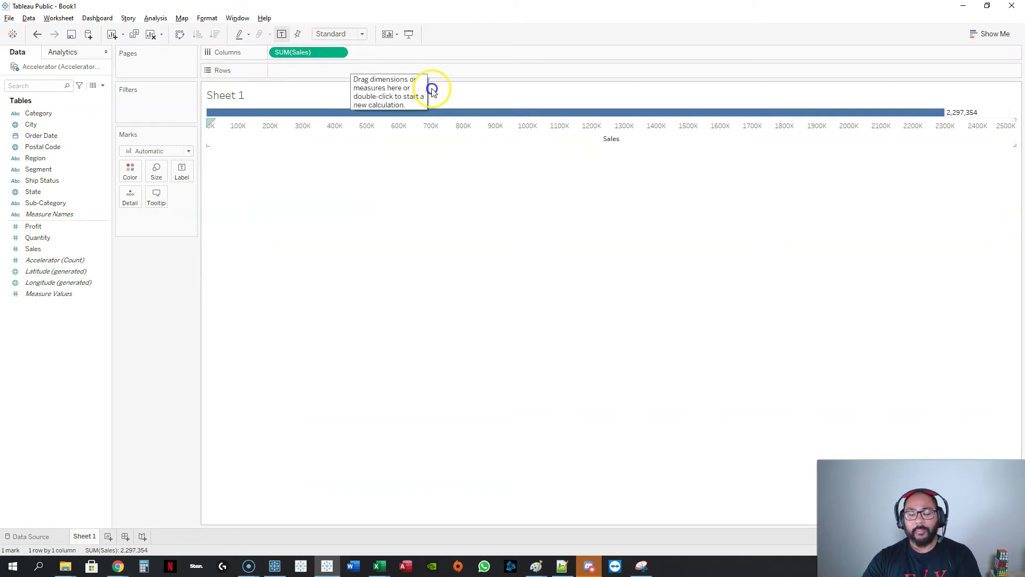
mouse_move(939, 115)
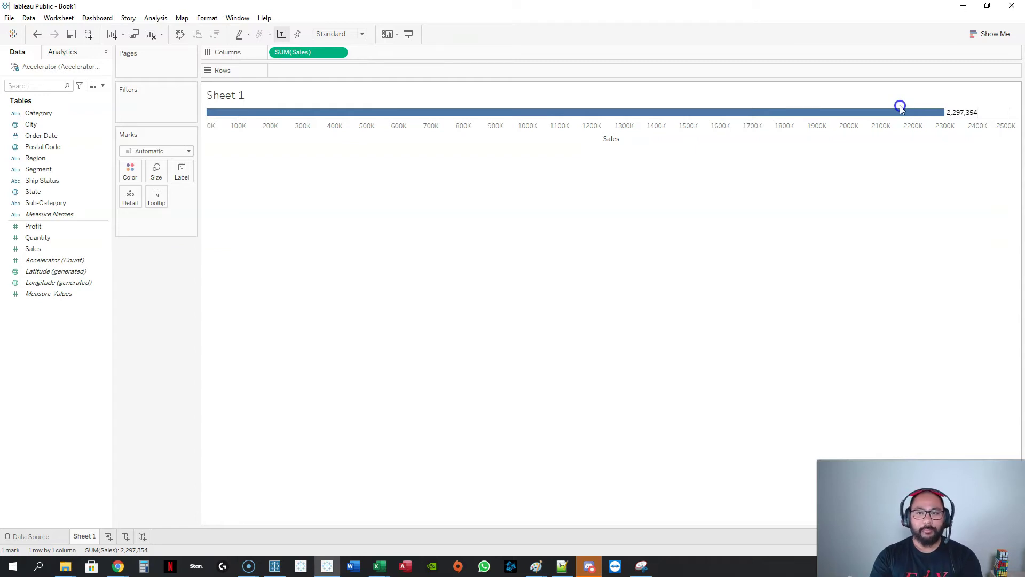
- Add Category to Rows, giving Office Furniture, Office Supplies and Technology bars
left_click(59, 116)
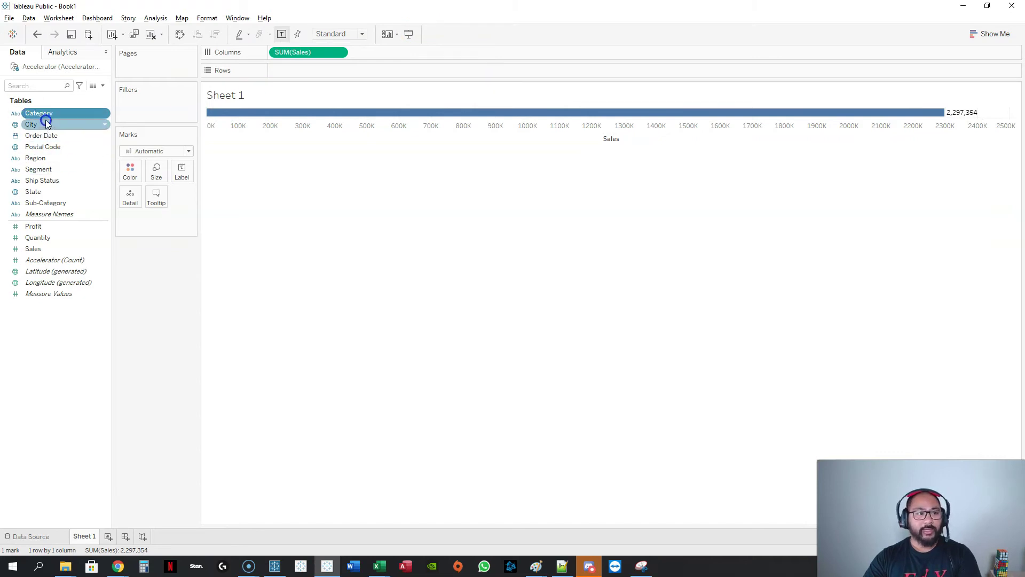
double_click(44, 114)
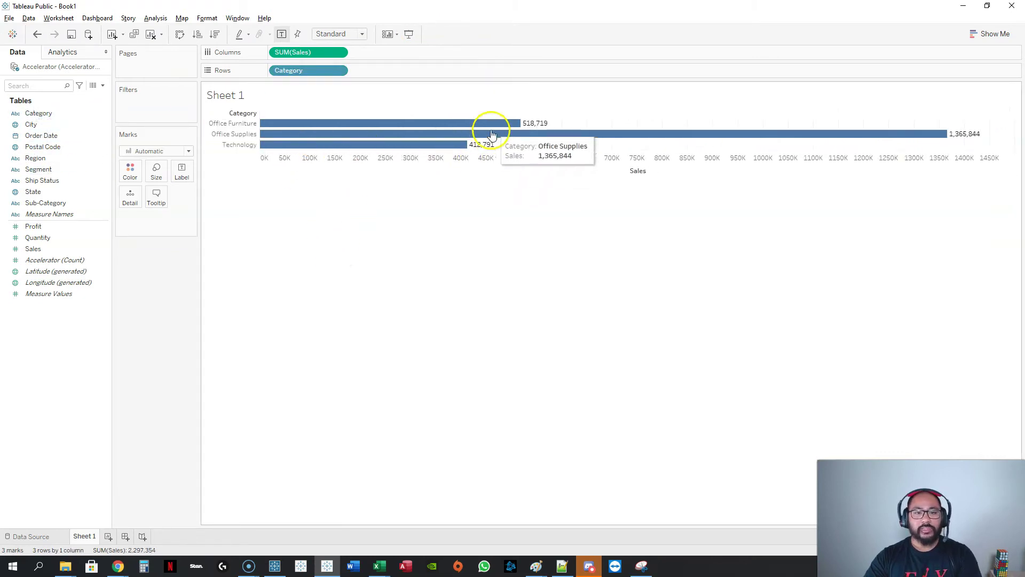
mouse_move(671, 140)
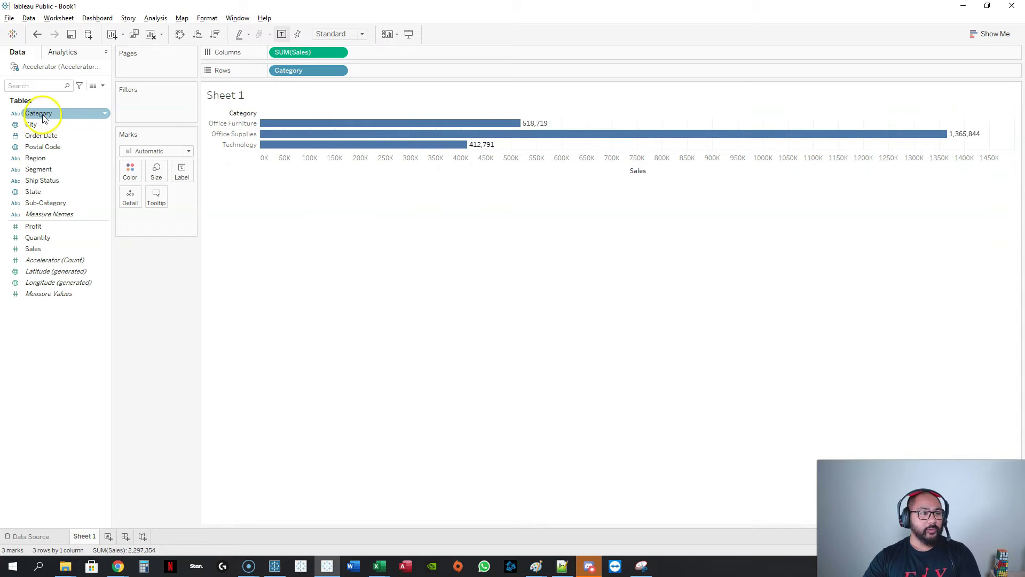
- Add Segment to Rows after Category, giving Consumer, Corporate and Home Office bars per category
double_click(41, 170)
left_click(328, 304)
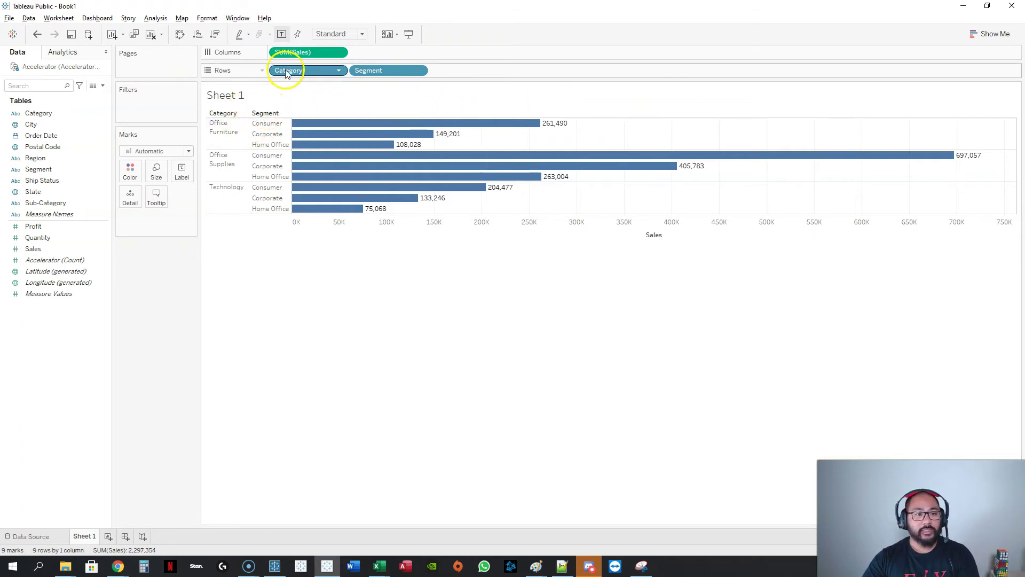
- Reorder Rows to Segment before Category and move SUM(Sales) onto Rows
left_click_drag(286, 74, 478, 72)
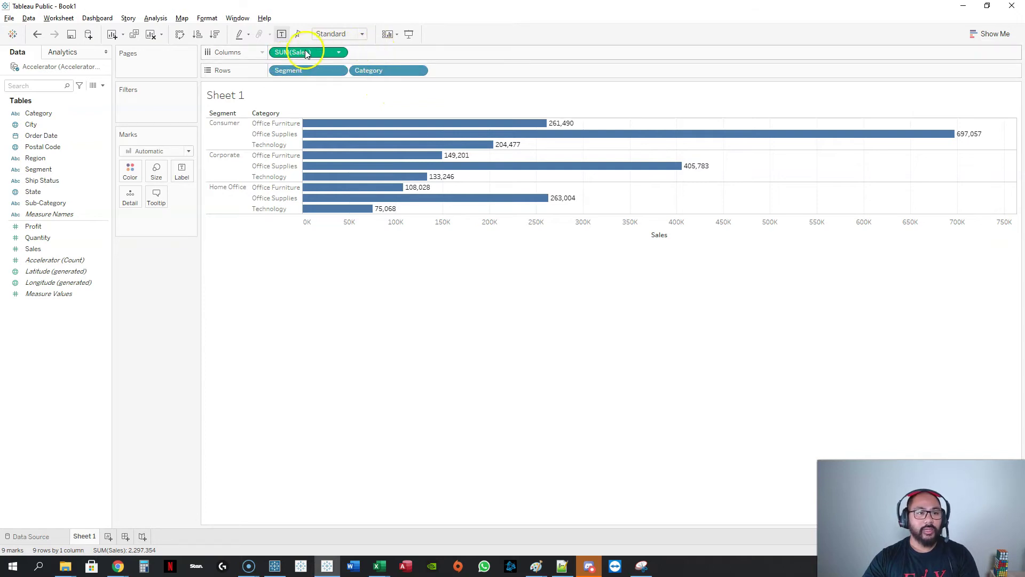
left_click_drag(302, 52, 459, 70)
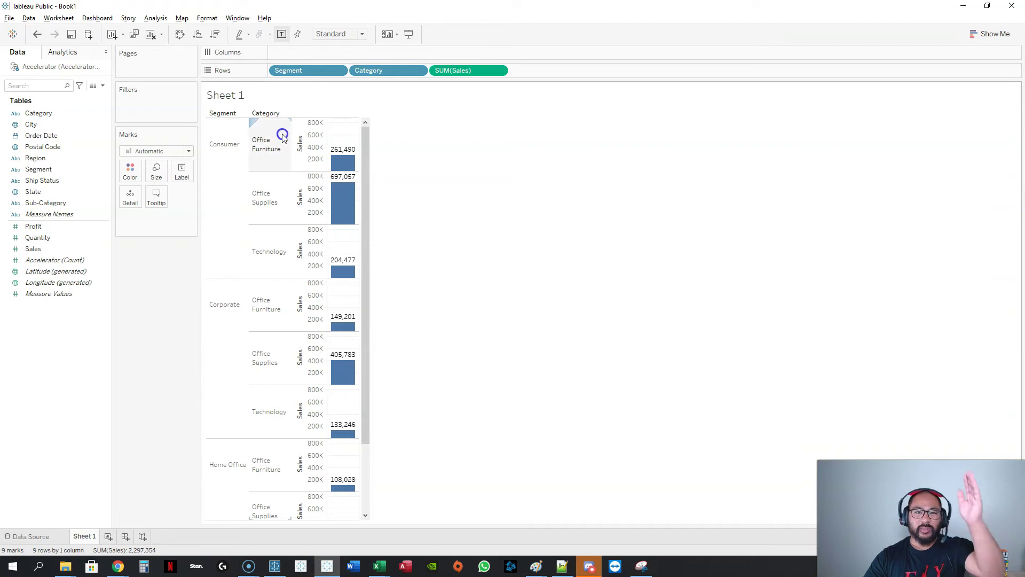
- Place Segment then Category on Columns, highlighting the Office Furniture bars
left_click_drag(298, 69, 373, 55)
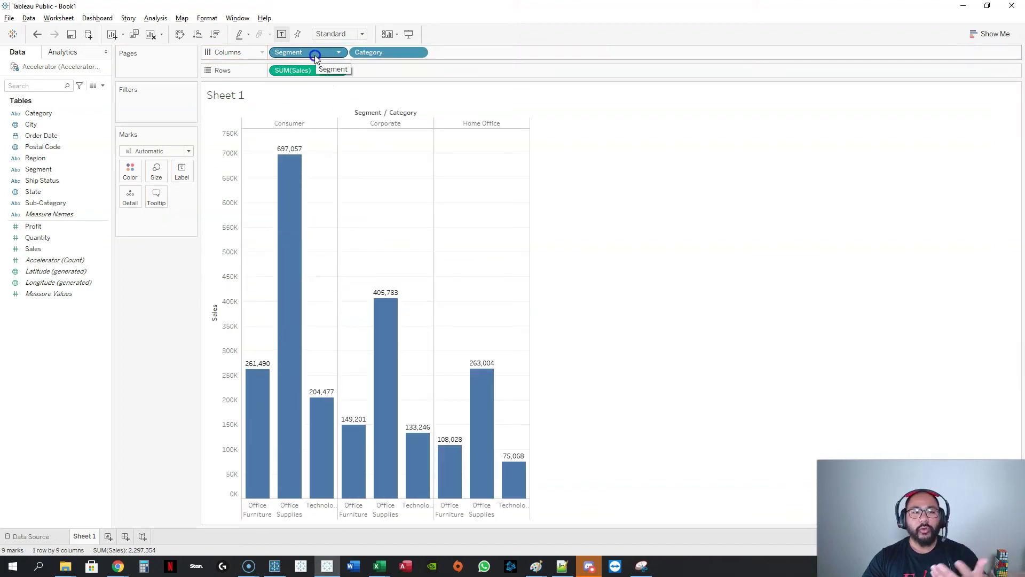
left_click_drag(309, 55, 454, 54)
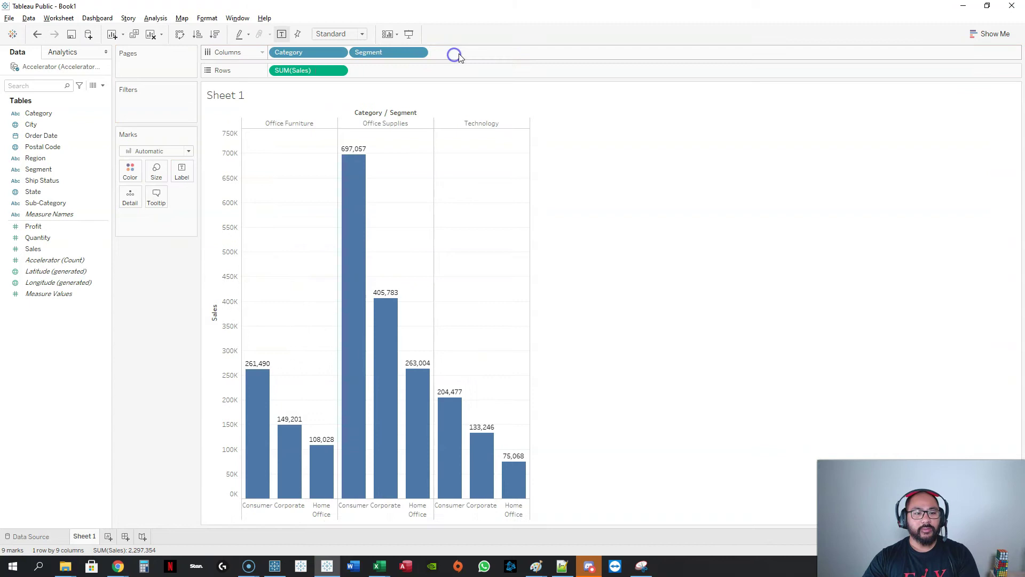
left_click(279, 124)
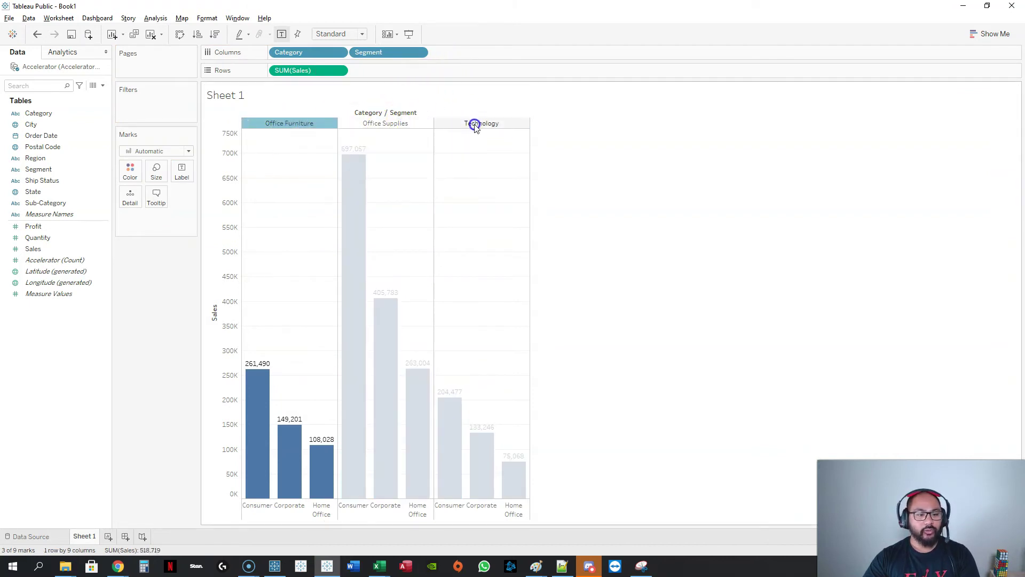
left_click_drag(291, 57, 454, 53)
- Highlight the Consumer segment's bars, clear the highlighting, and add Ship Status to Rows
left_click(296, 124)
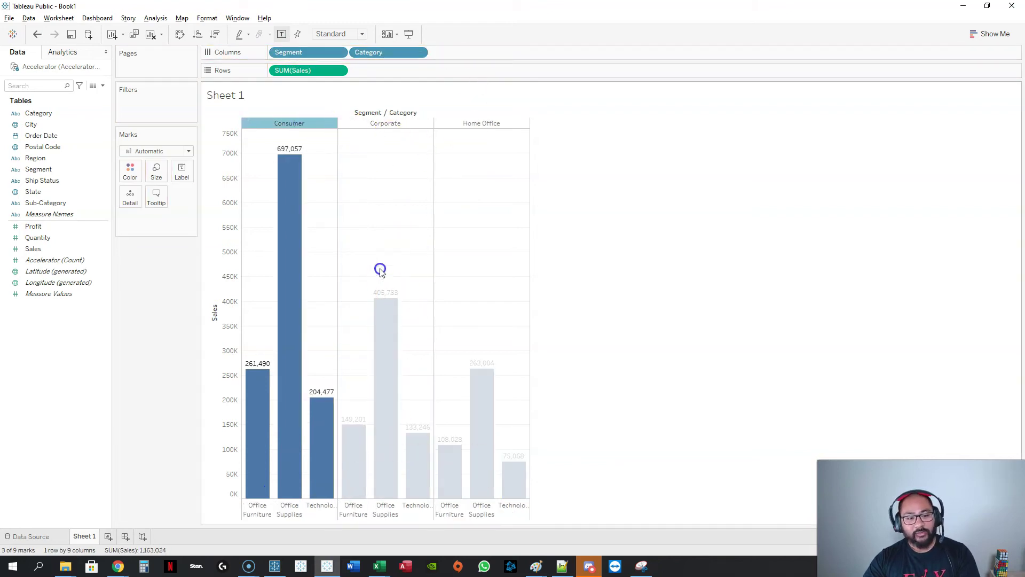
left_click(382, 239)
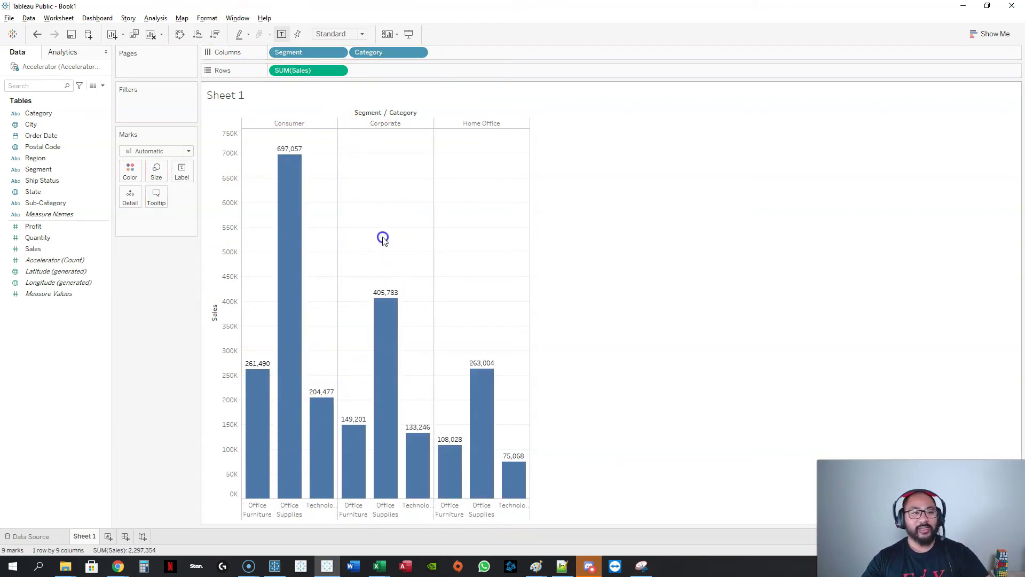
left_click_drag(39, 181, 270, 69)
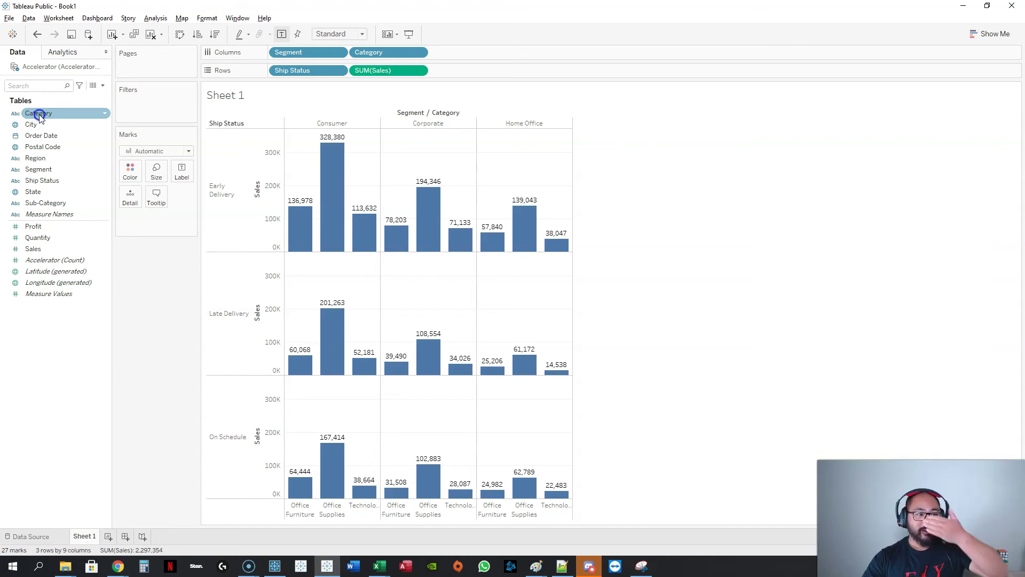
- Put Postal Code on Columns, cancelling the hierarchy prompt, and add Quantity as a second measure row
double_click(42, 146)
left_click(37, 140)
left_click_drag(37, 140, 41, 180)
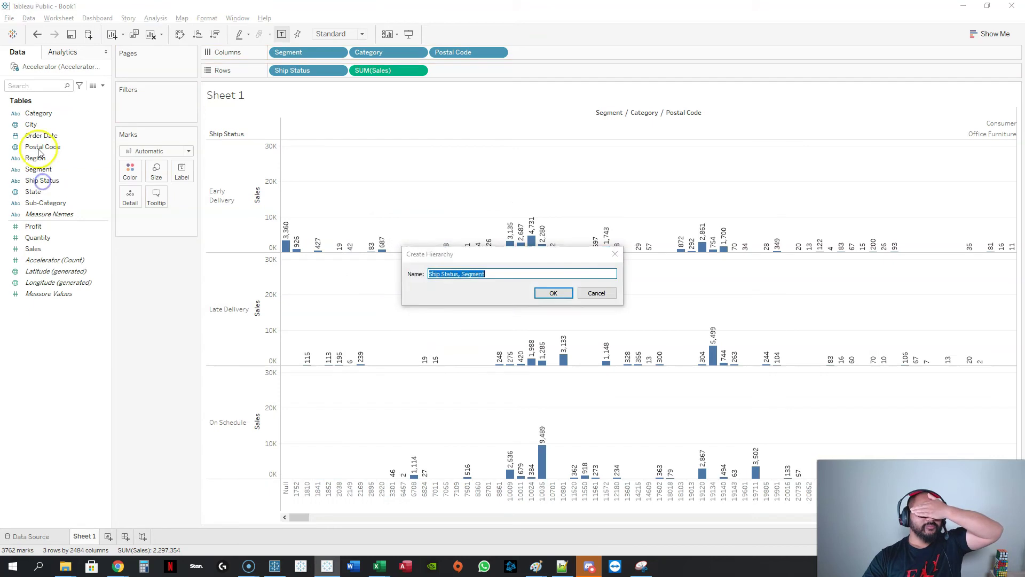
left_click(597, 294)
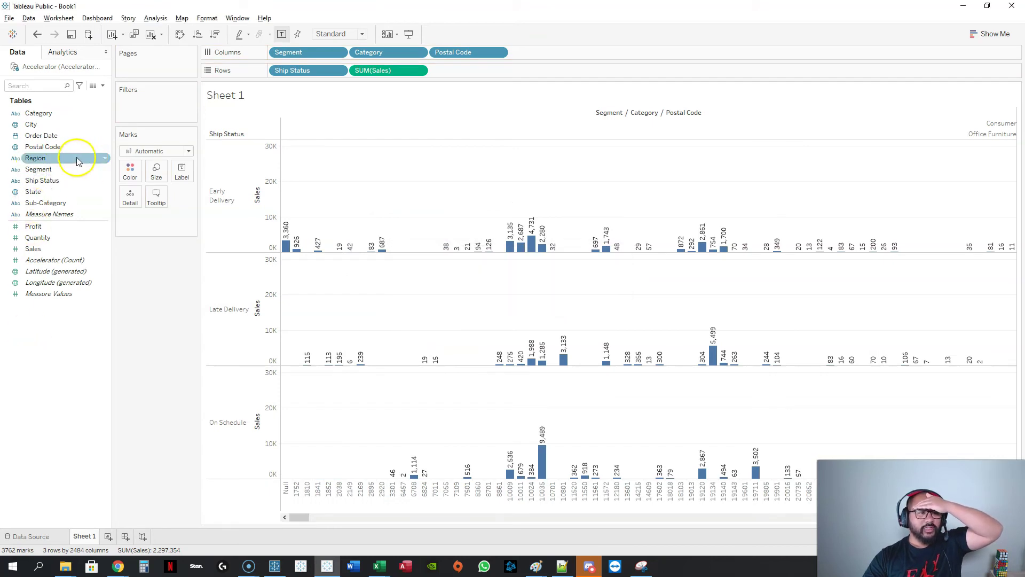
left_click(64, 147)
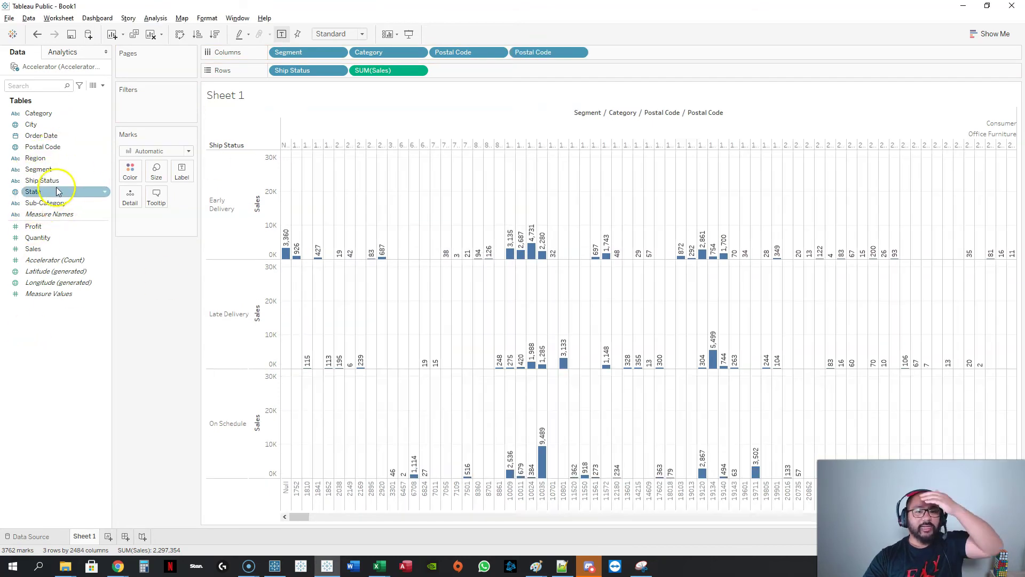
left_click(46, 238)
left_click_drag(46, 238, 321, 244)
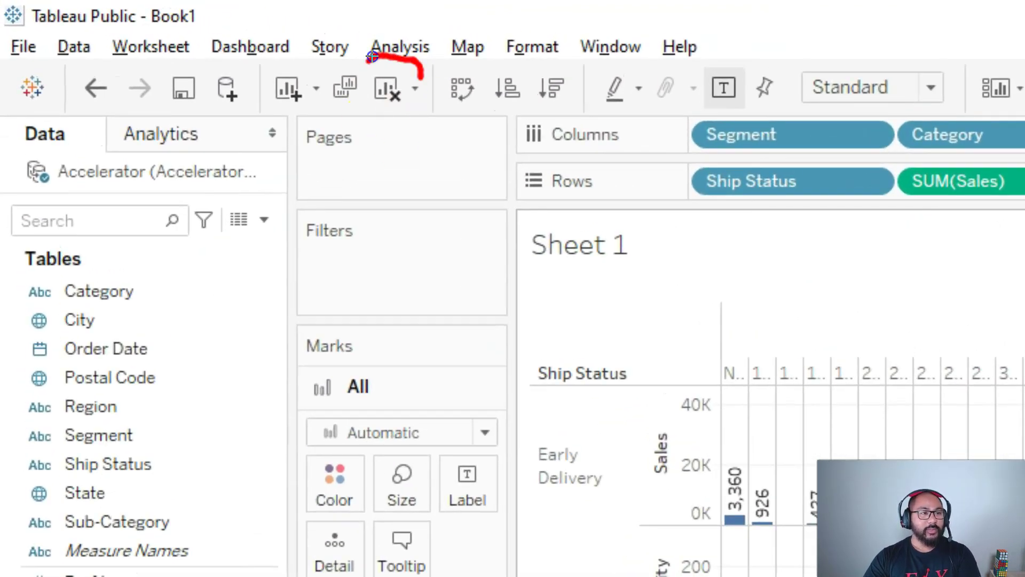
- Clear all fields from Sheet 1, then browse the Data pane fields, ending on Profit
mouse_move(366, 62)
left_mouse_down()
mouse_move(359, 87)
mouse_move(398, 123)
left_mouse_up()
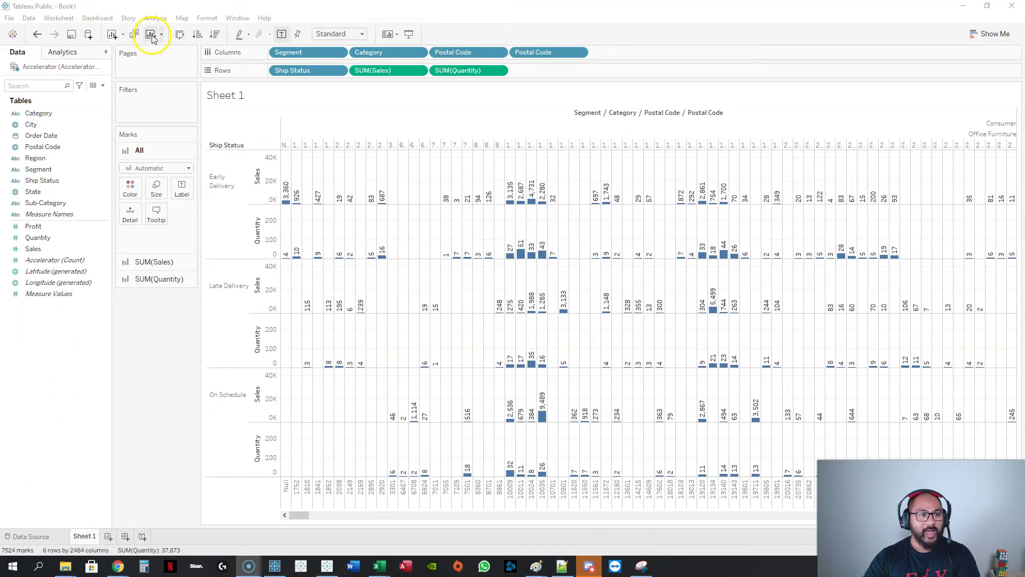
left_click(151, 35)
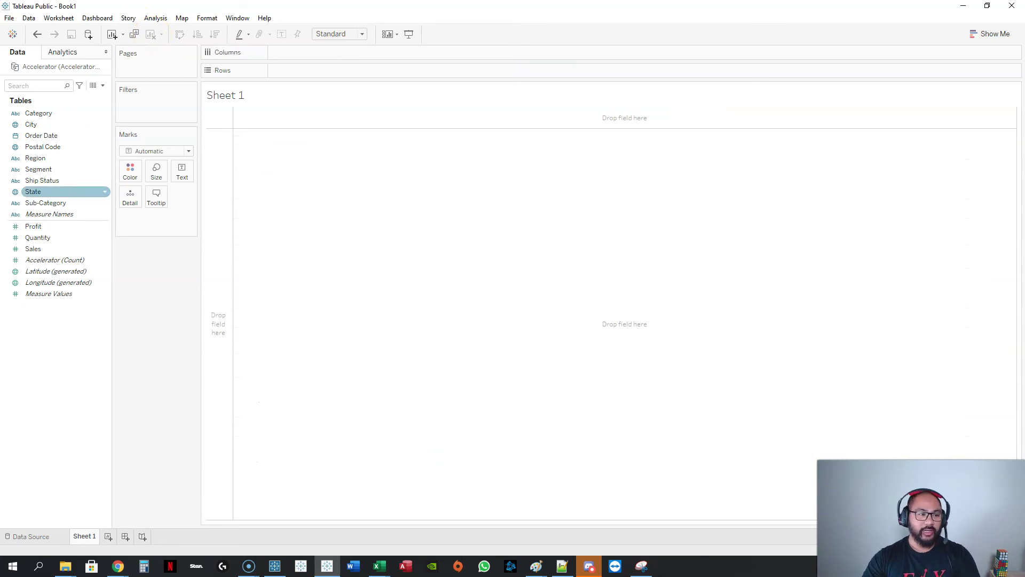
left_click(52, 239)
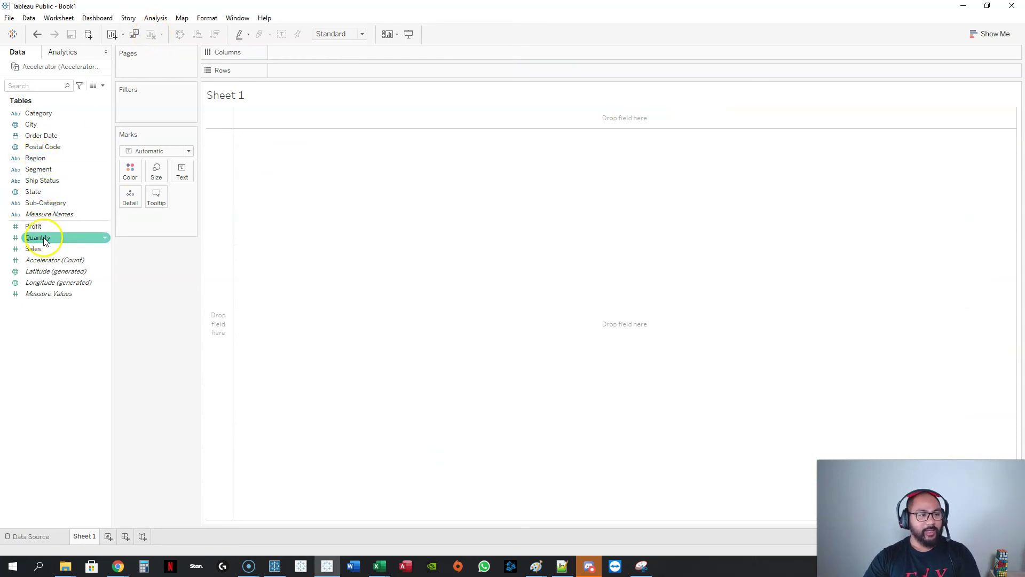
left_click(40, 230)
left_click(107, 203)
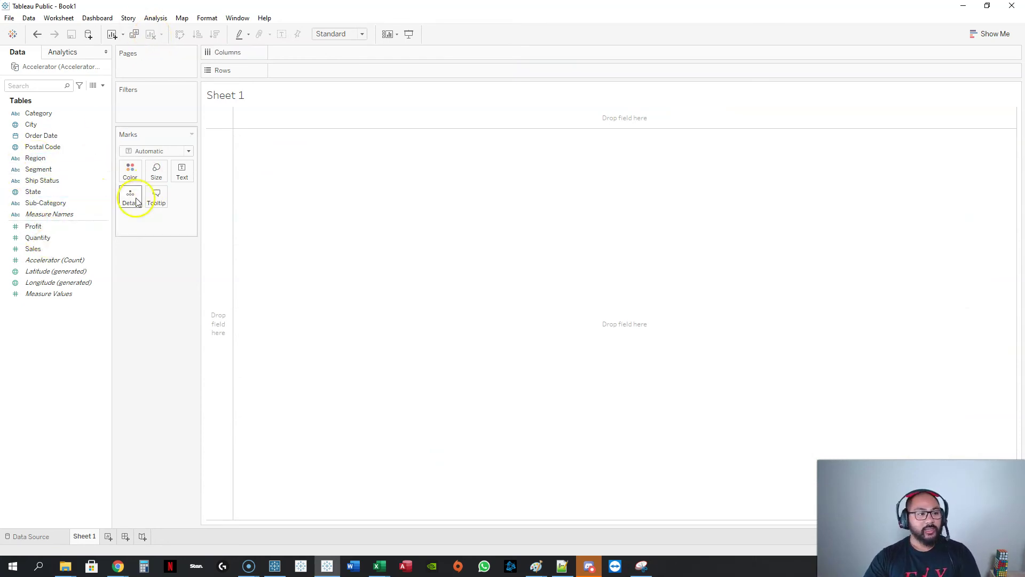
left_click(32, 114)
left_click(46, 204)
left_click(48, 229)
left_click(54, 169)
left_click(49, 228)
left_click(37, 231)
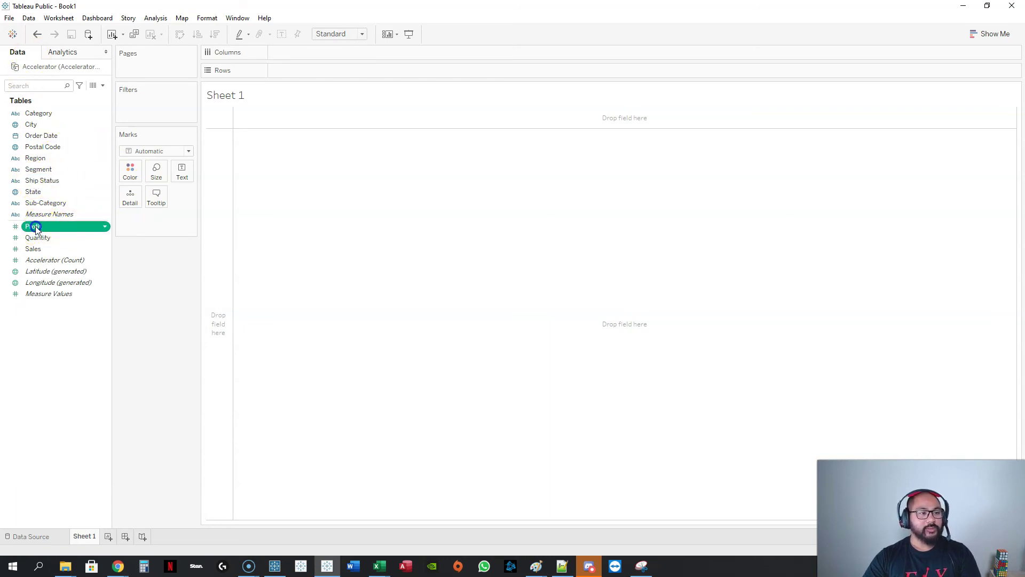
- Chart total Profit as one bar (286,347) and inspect the individual Profit values in View Data
double_click(64, 229)
left_click(255, 153)
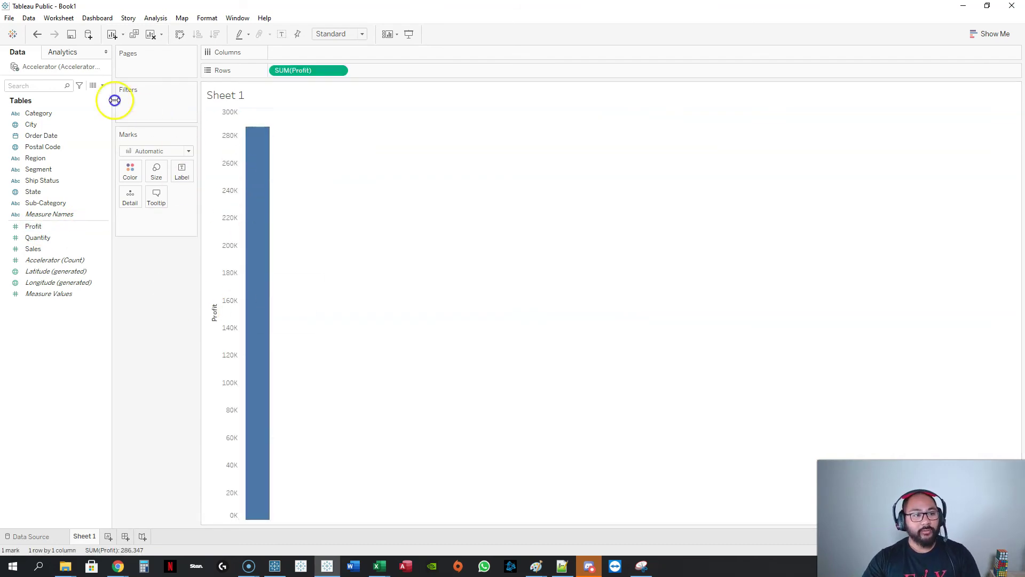
left_click(94, 85)
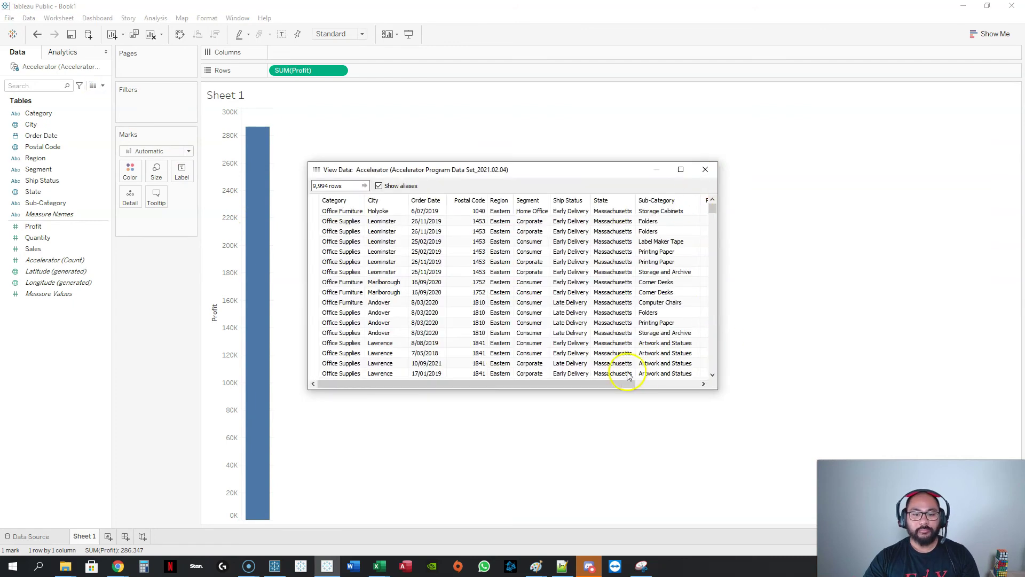
left_click_drag(628, 384, 691, 384)
left_click(646, 212)
left_click_drag(646, 213, 649, 363)
left_click_drag(713, 208, 713, 222)
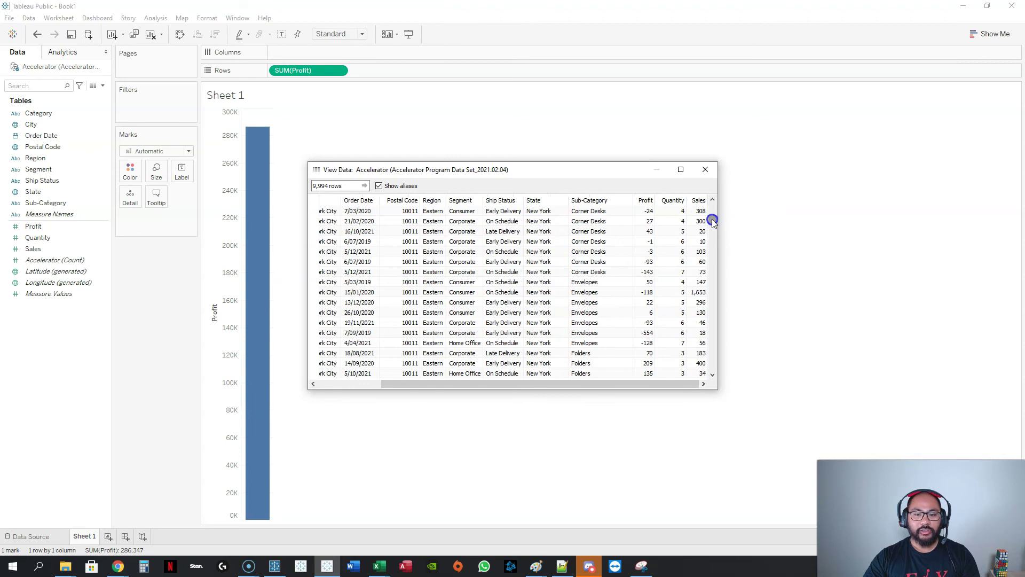
left_click(707, 170)
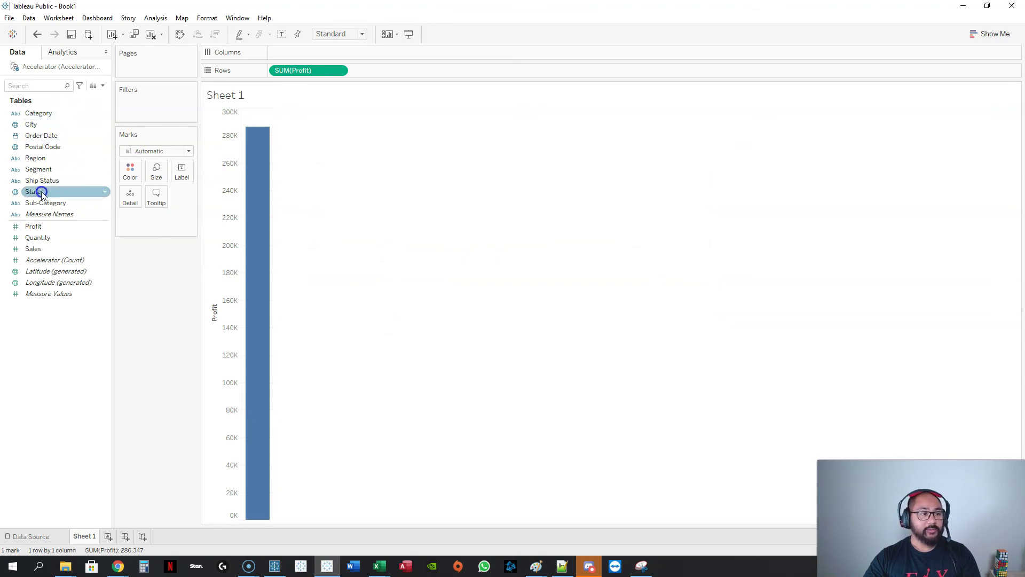
- Put State on Columns to break profit into 49 per-state bars
left_click_drag(42, 193, 297, 52)
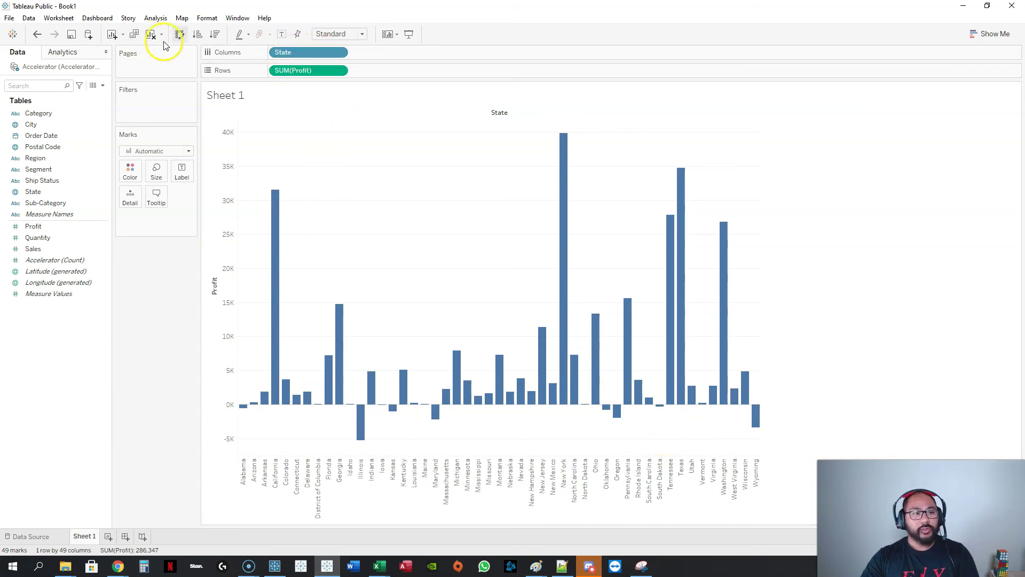
- Swap rows and columns so SUM(Profit) is on Columns and State on Rows, giving horizontal bars
left_click_drag(307, 55, 371, 52)
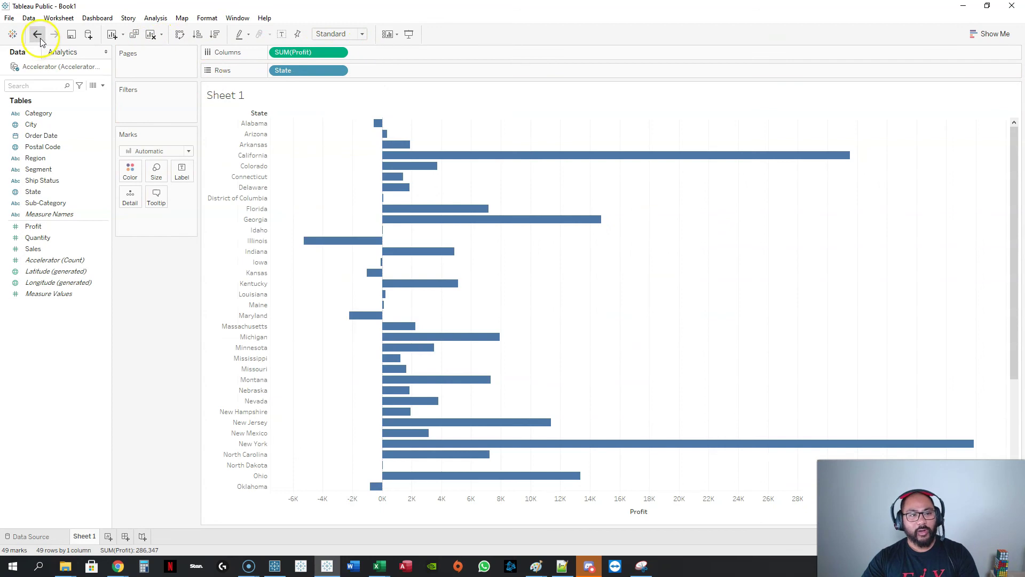
left_click(37, 34)
left_click(39, 36)
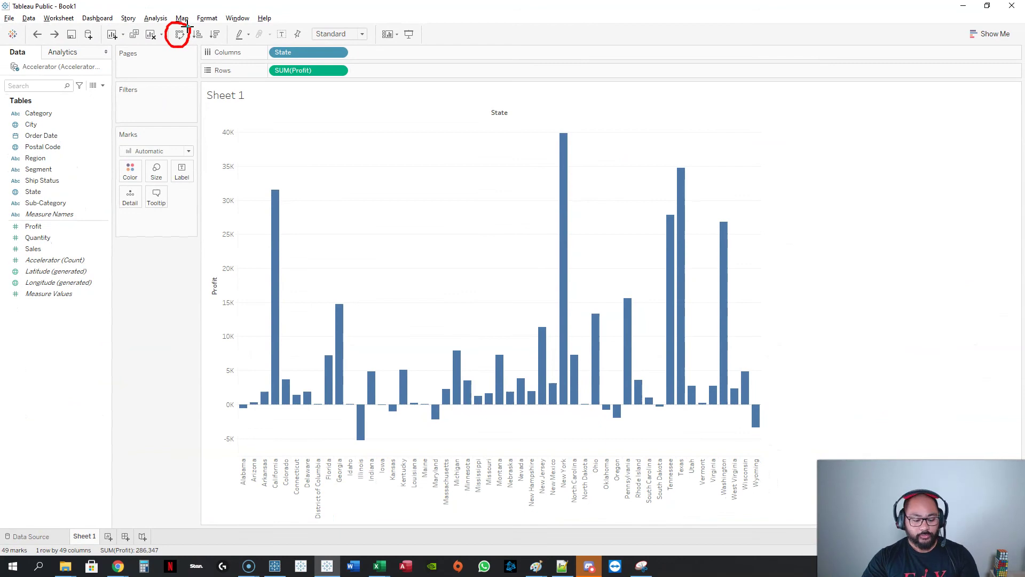
left_click(180, 35)
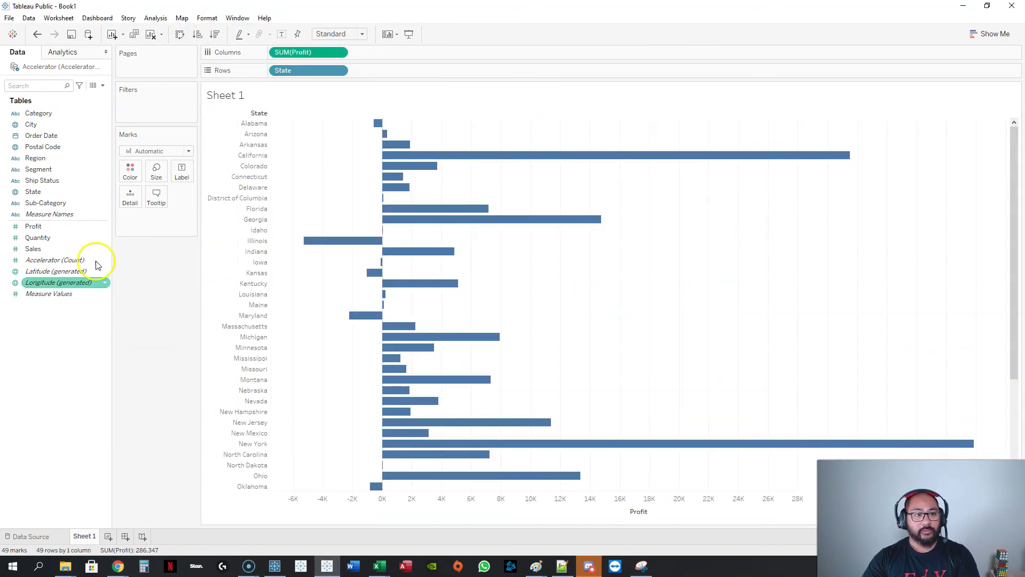
left_click(180, 34)
left_click(181, 35)
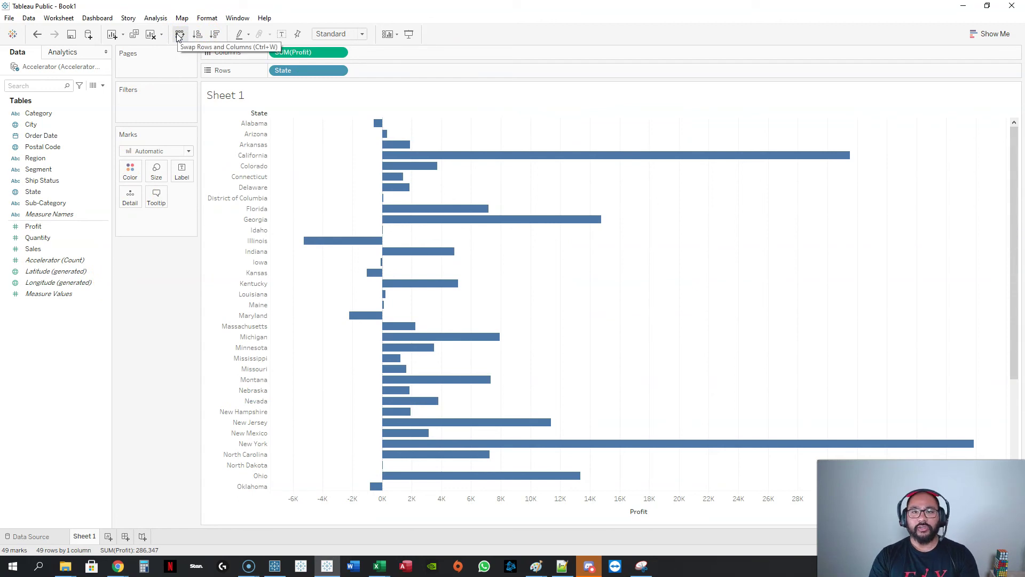